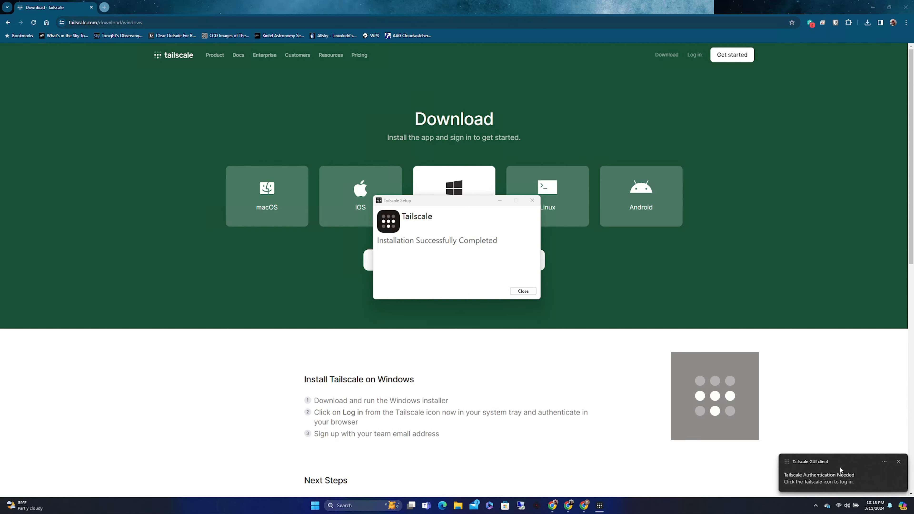
Step: Close the completed Tailscale installer
left_click(525, 292)
Step: Sign in to Tailscale with another Google account, entering its e-mail and password, and allow access
left_click(816, 506)
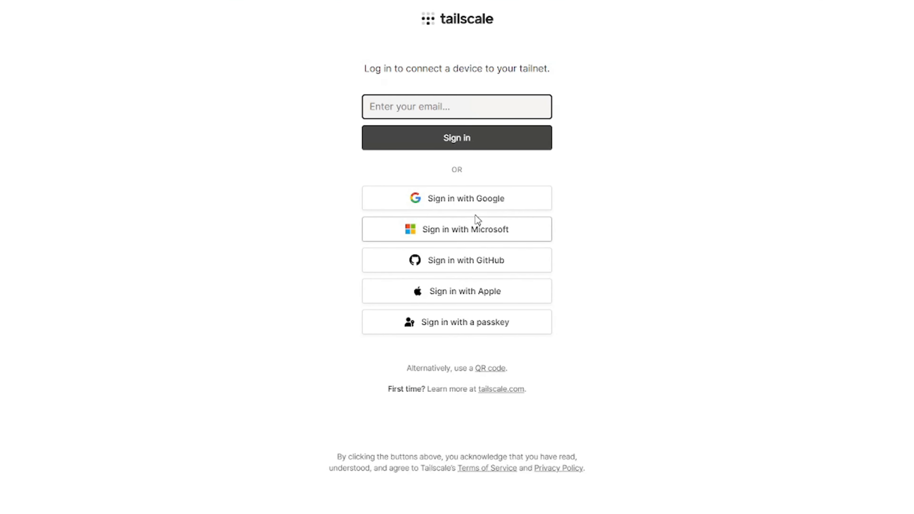
left_click(454, 205)
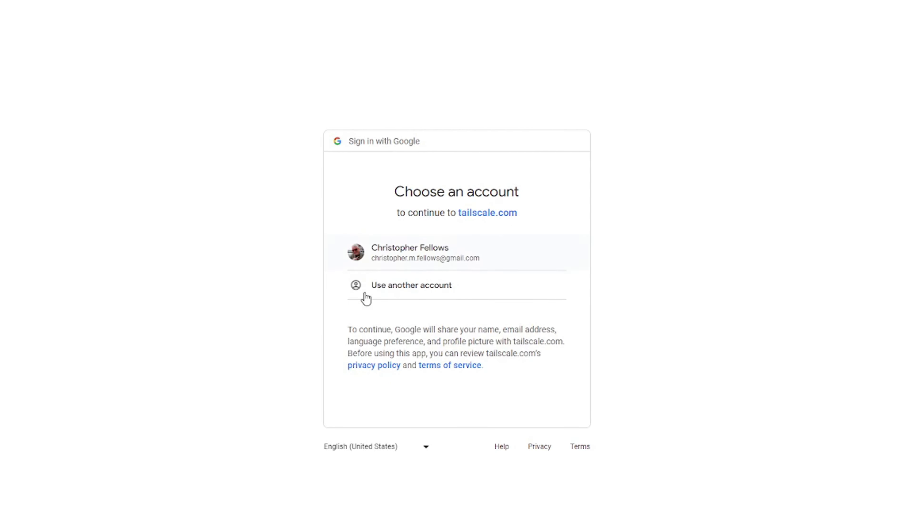
left_click(403, 287)
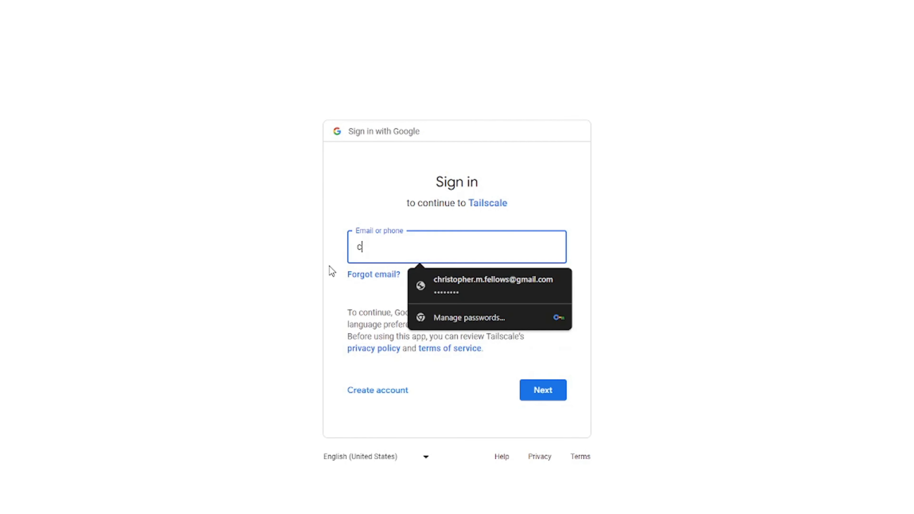
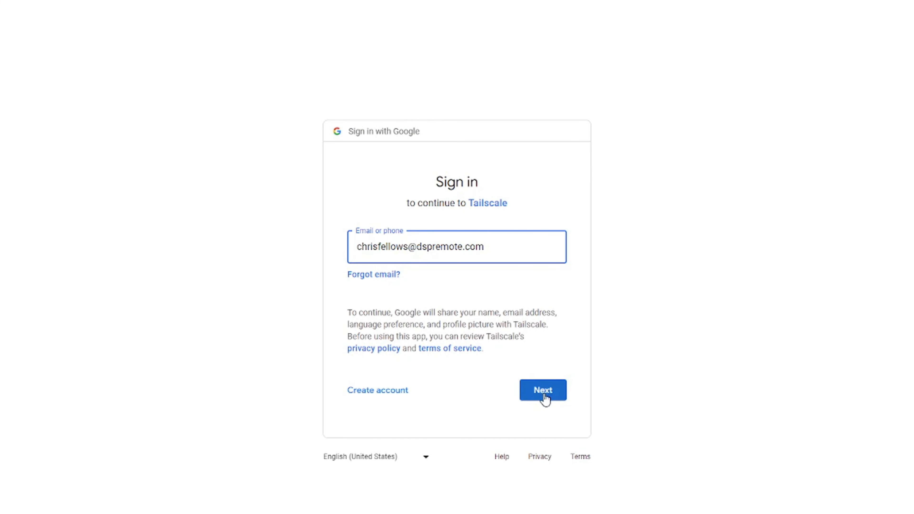
left_click(542, 391)
type("••••••••••••")
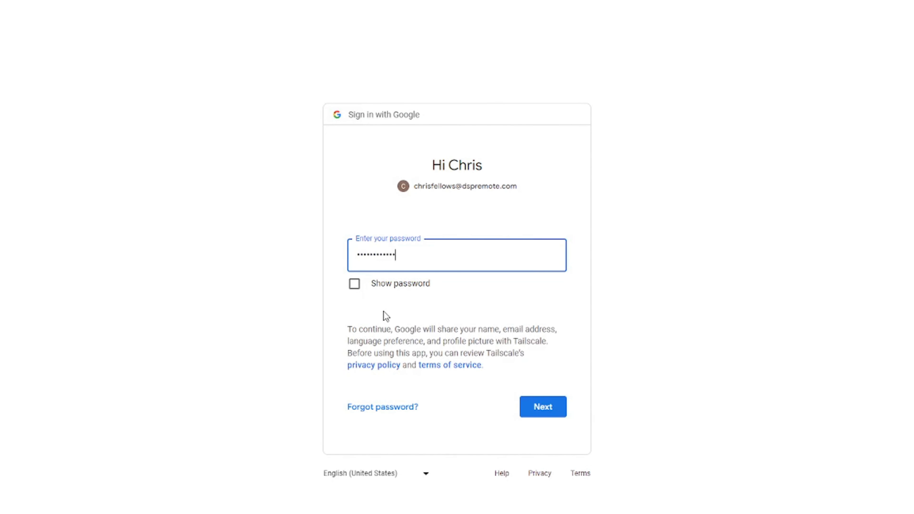
type("••••••")
left_click(559, 405)
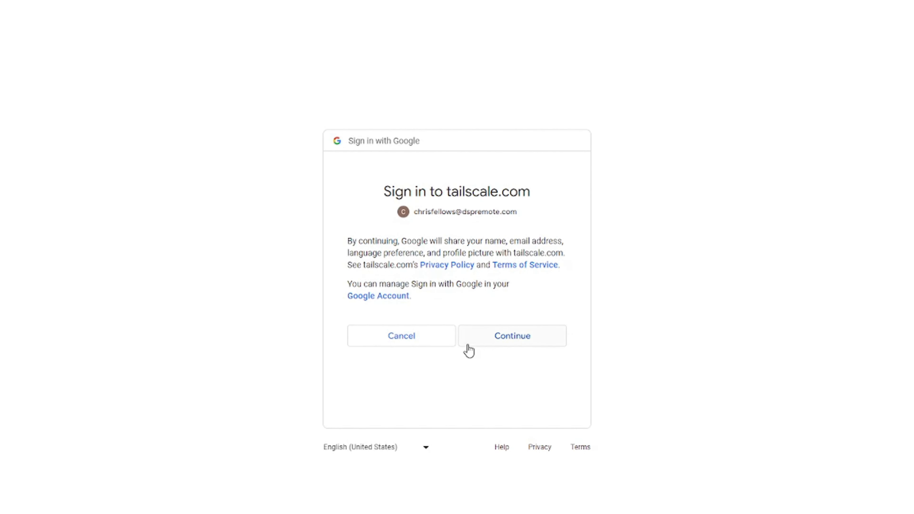
left_click(493, 337)
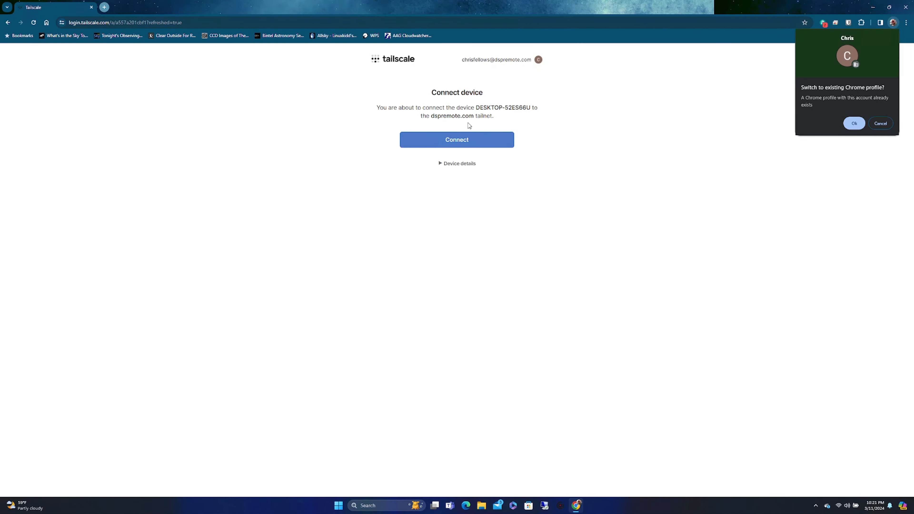
Step: Connect DESKTOP-52ES66U to the tailnet and confirm Tailscale reports Connected
left_click(456, 146)
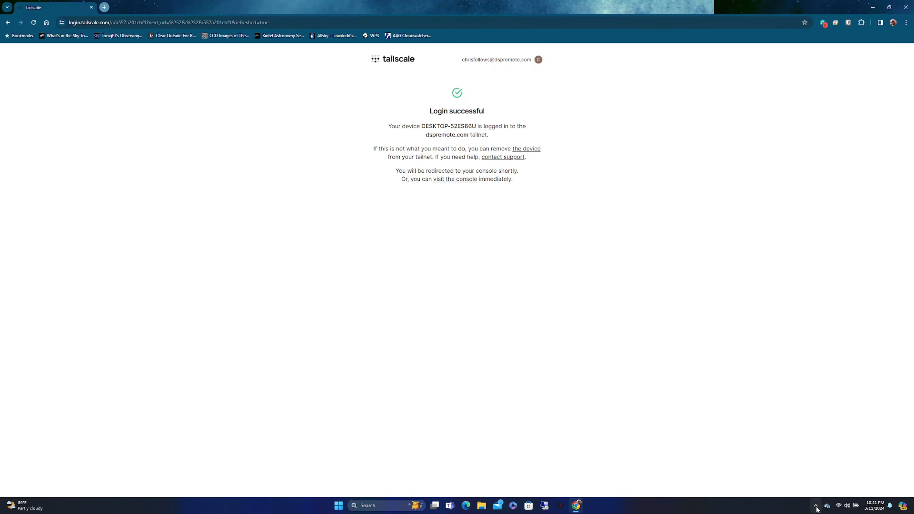
left_click(816, 506)
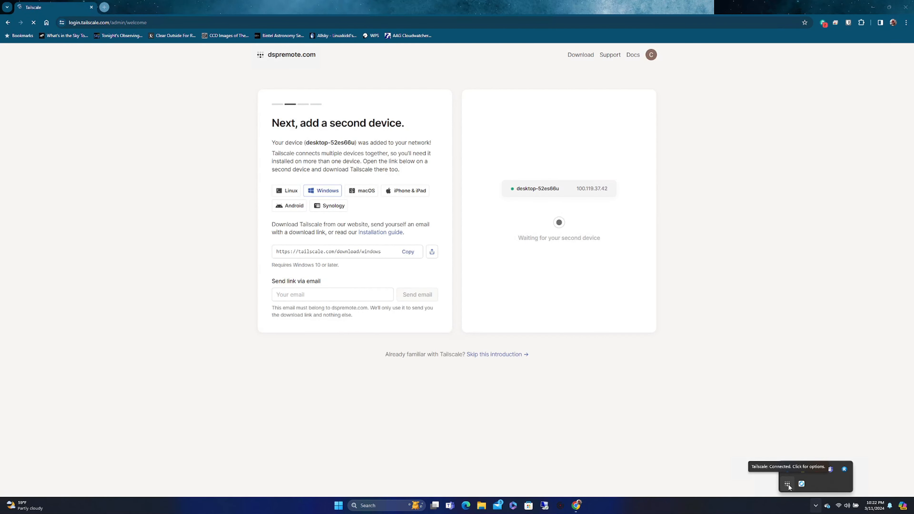
left_click(788, 483)
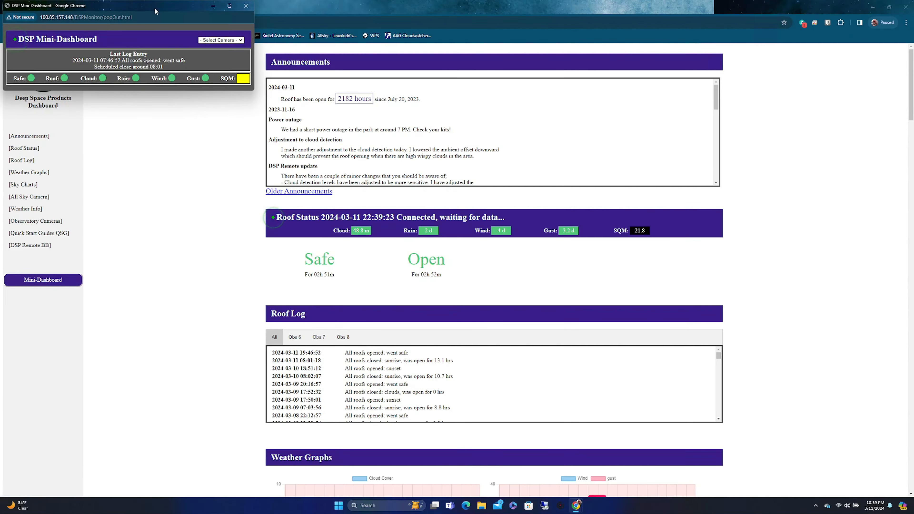
Step: Move the Mini-Dashboard to the page centre and switch its camera to Allsky
left_click_drag(240, 19, 493, 112)
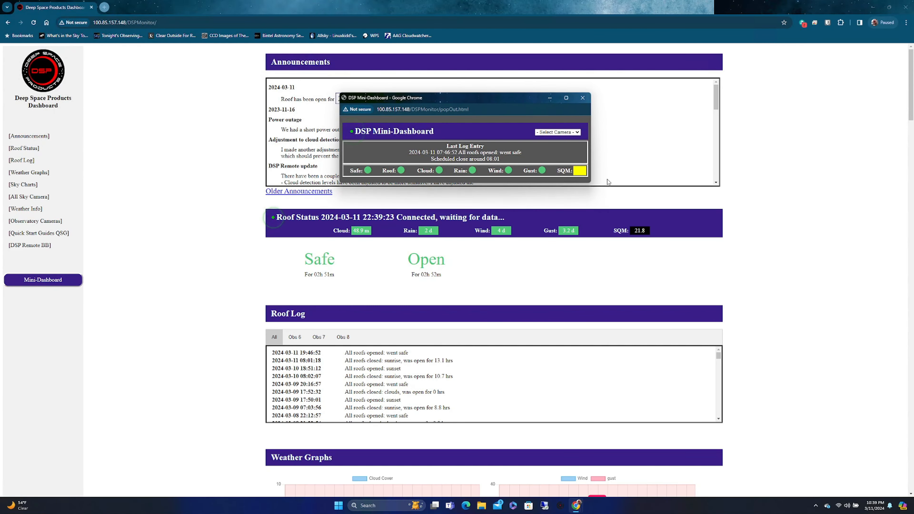
left_click(577, 133)
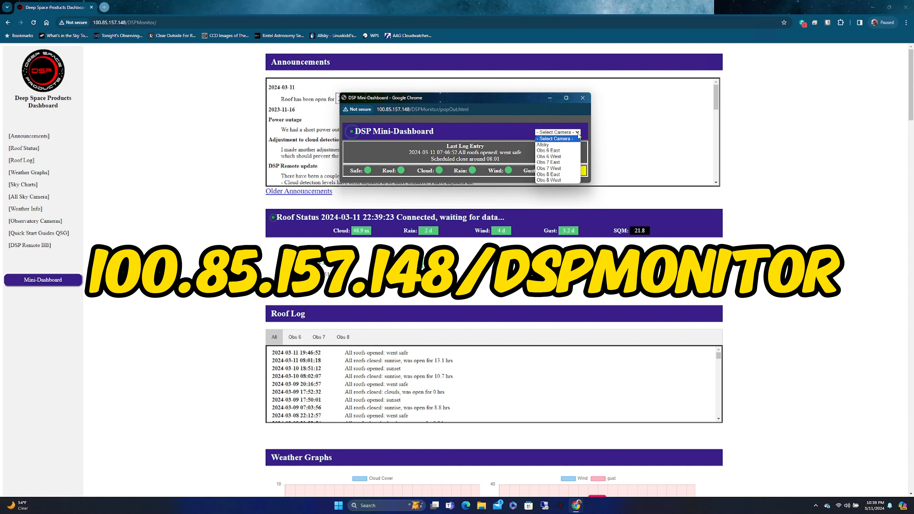
left_click(548, 147)
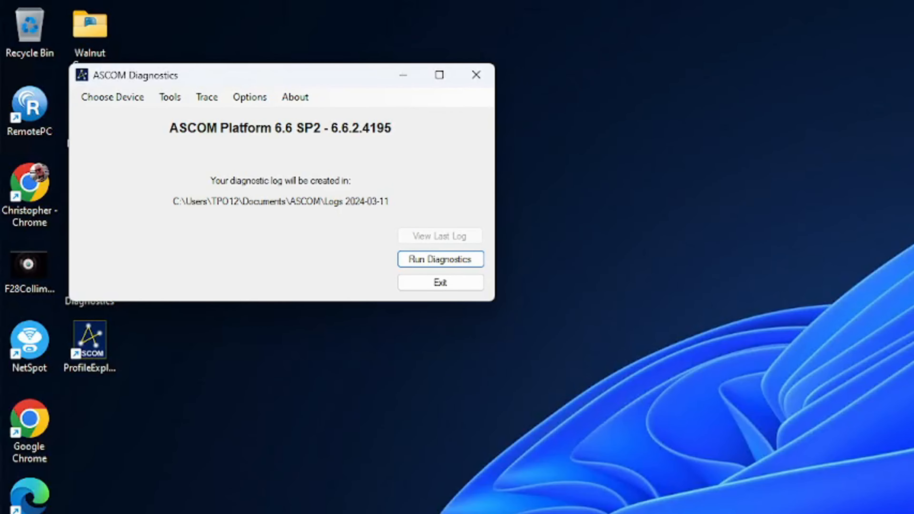
Step: Choose SafetyMonitor in the device tester and start a new Alpaca driver from its Chooser
left_click(119, 97)
left_click(128, 115)
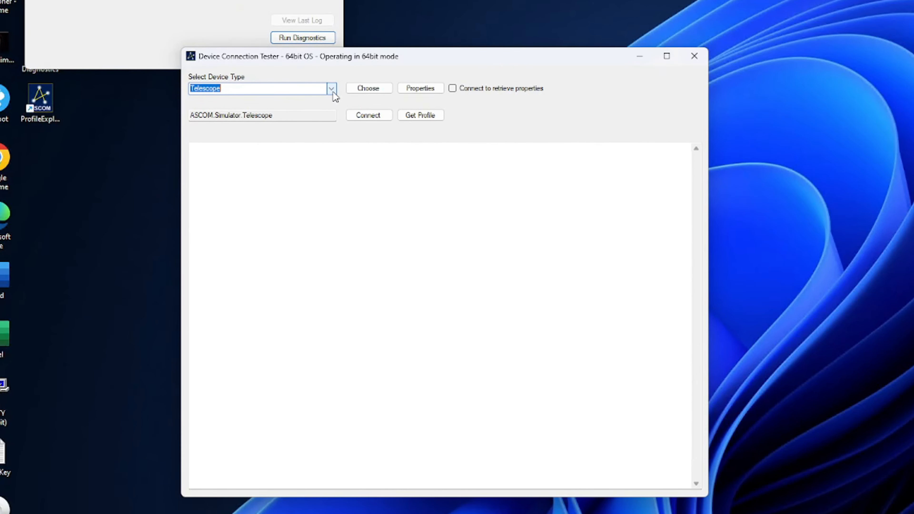
left_click(333, 91)
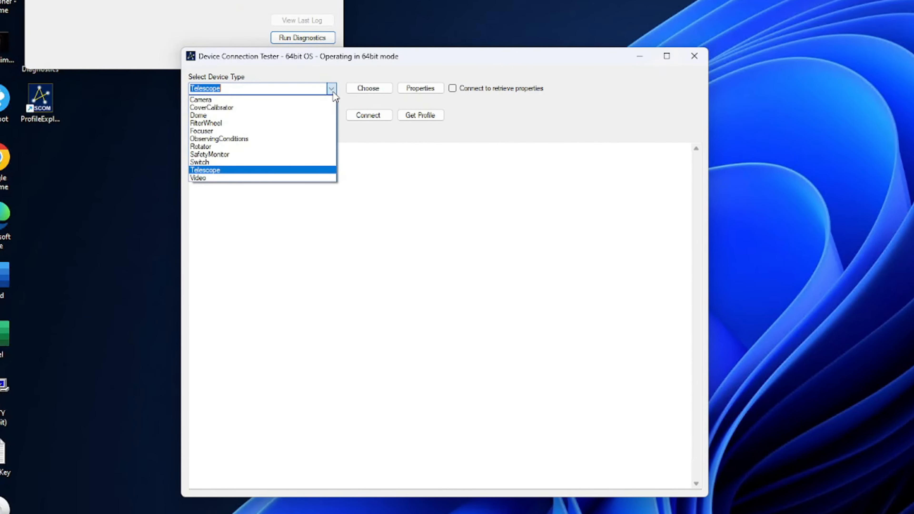
left_click(220, 154)
left_click(420, 88)
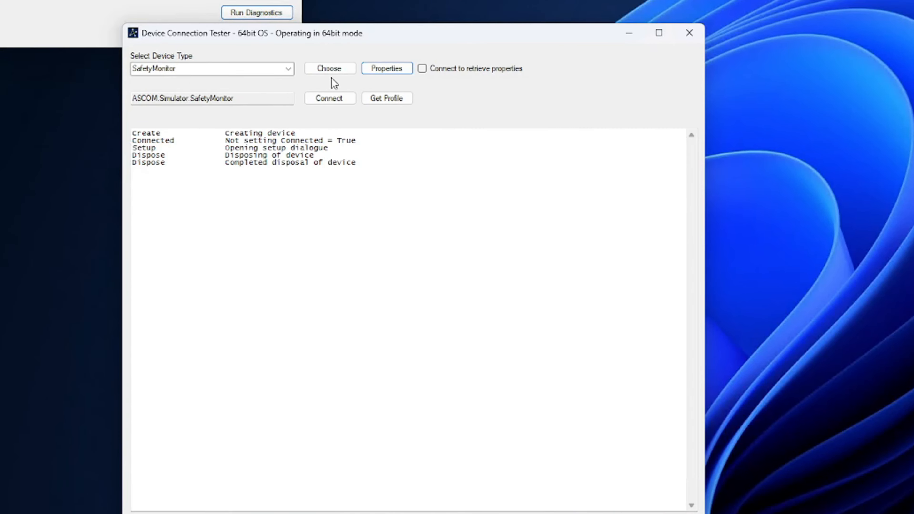
left_click(337, 75)
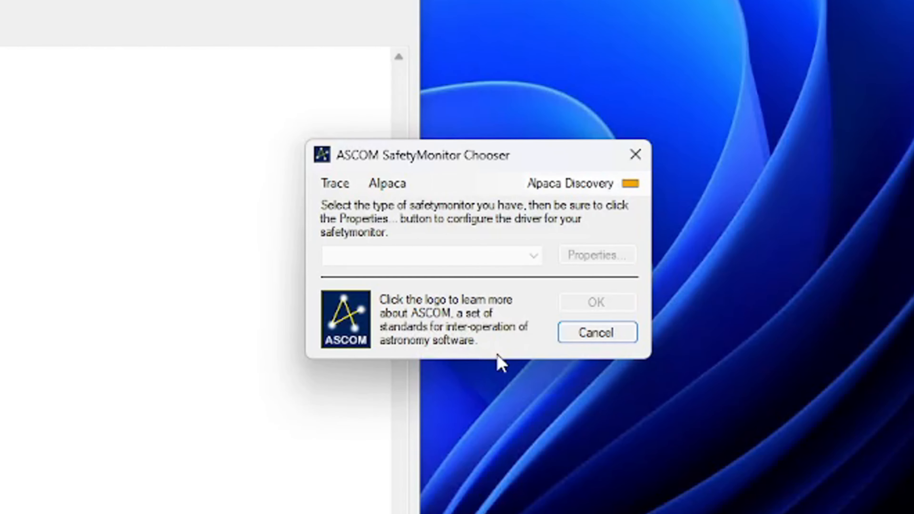
left_click(395, 192)
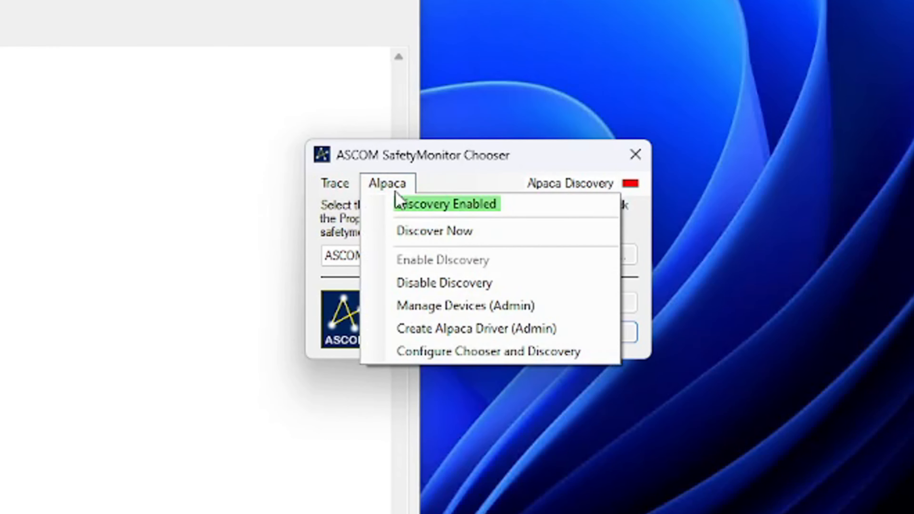
left_click(425, 329)
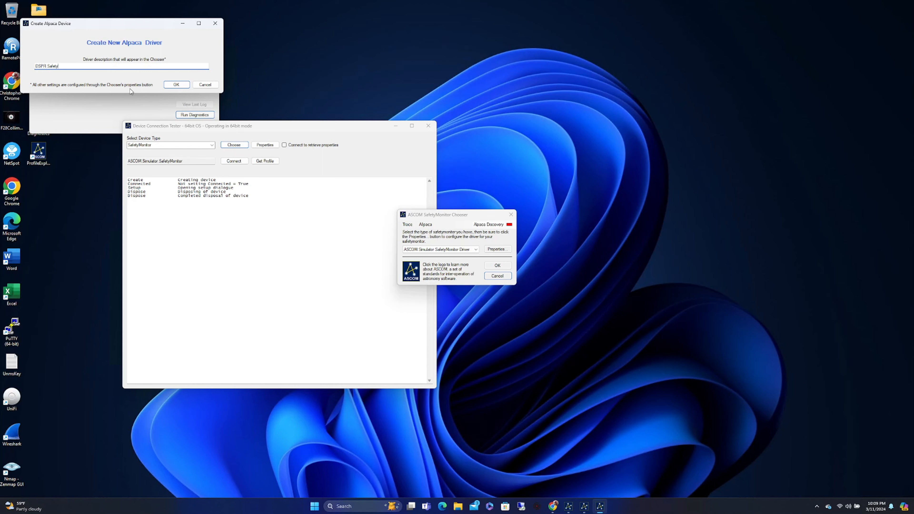
Step: Create the DSPR Safety Alpaca driver and select it in the Chooser
left_click(177, 85)
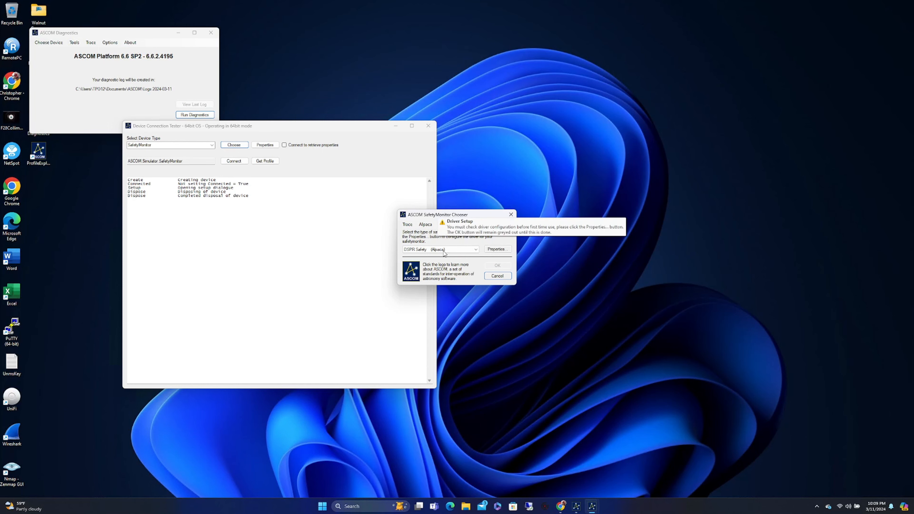
left_click(477, 250)
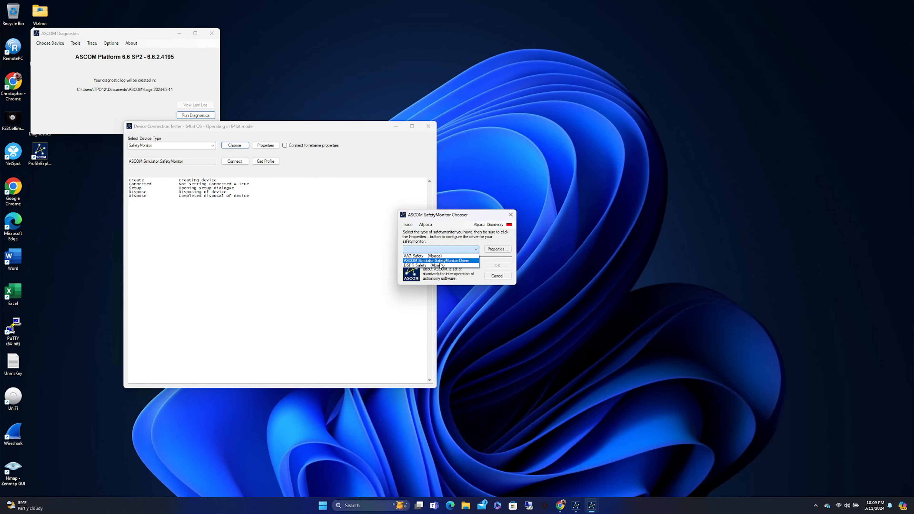
left_click(426, 265)
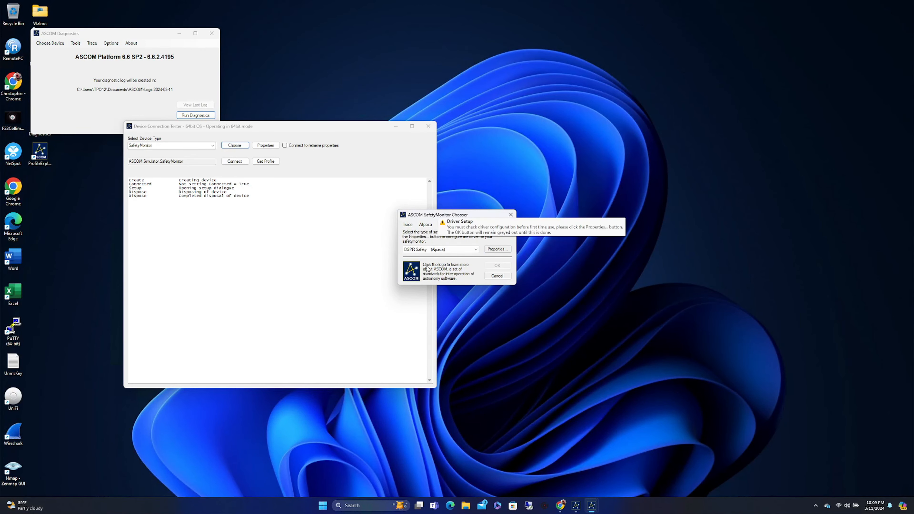
Step: Set DSPR Safety's remote host to 192.168.1.2 with tracing disabled
left_click(496, 250)
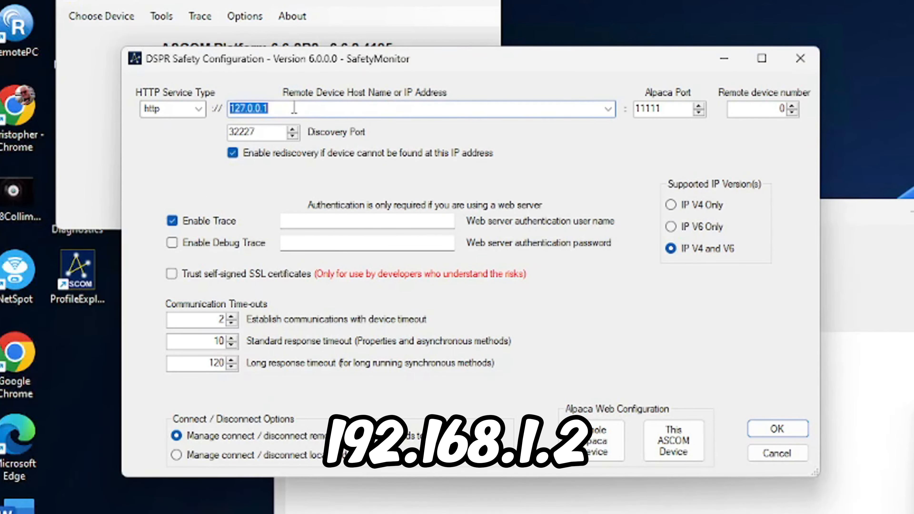
type("192.168.1.2")
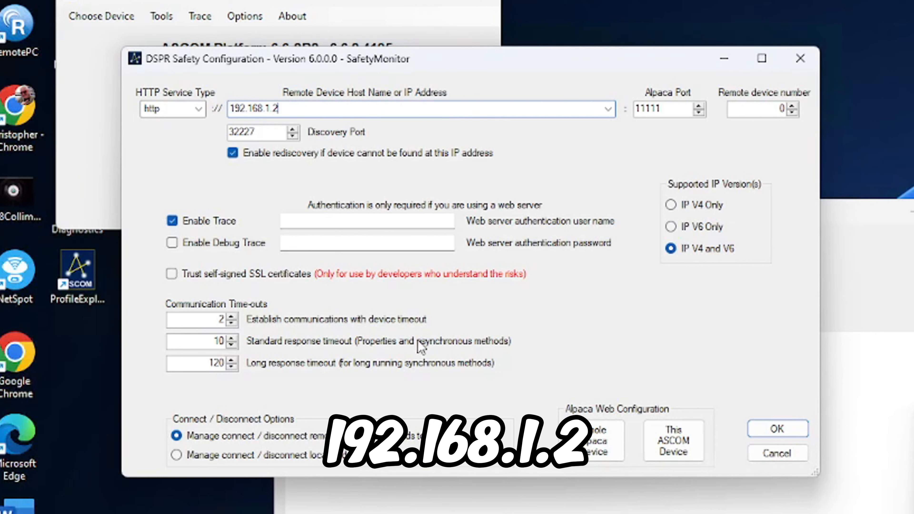
left_click(173, 221)
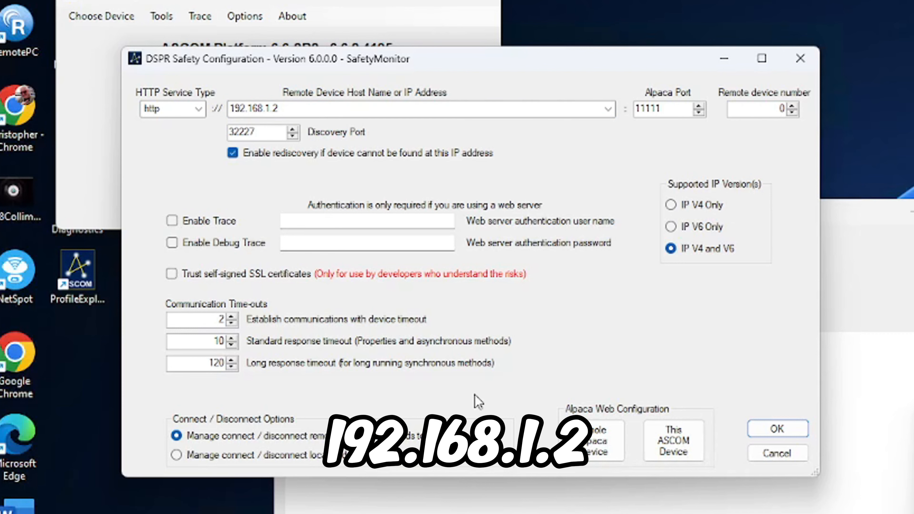
left_click(774, 431)
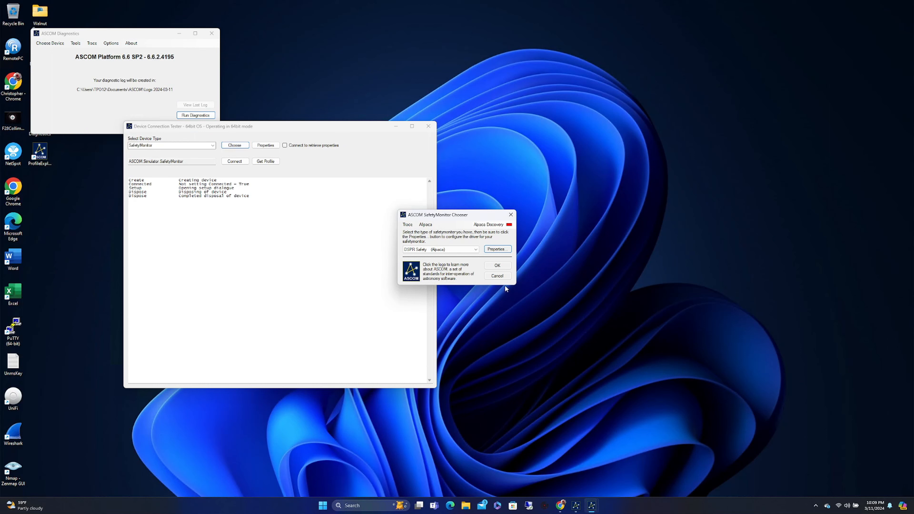
Step: Confirm DSPR Safety as the safety monitor, then pick the ObservingConditions device type
left_click(497, 265)
left_click(428, 126)
left_click(54, 43)
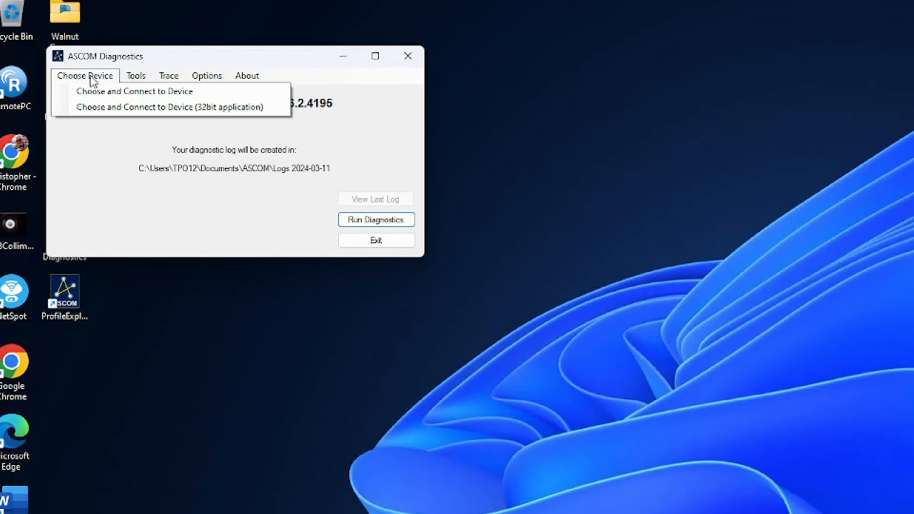
left_click(98, 92)
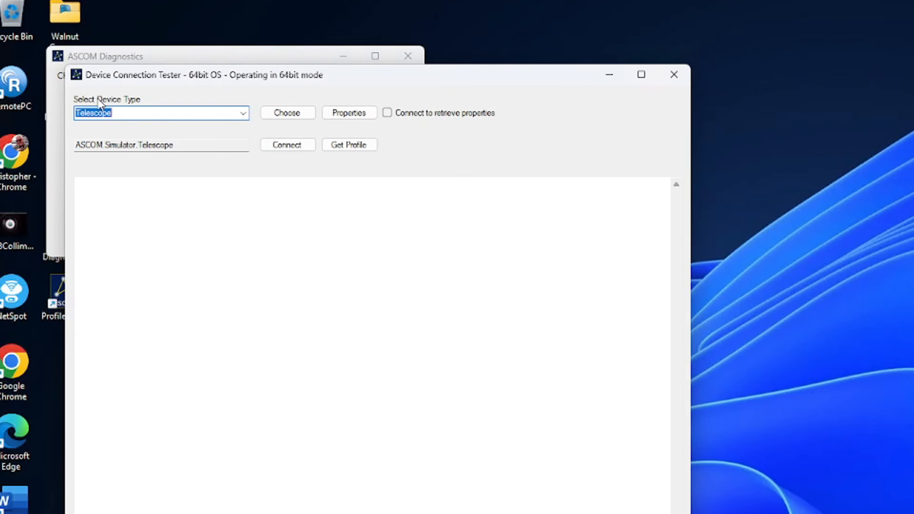
left_click(243, 113)
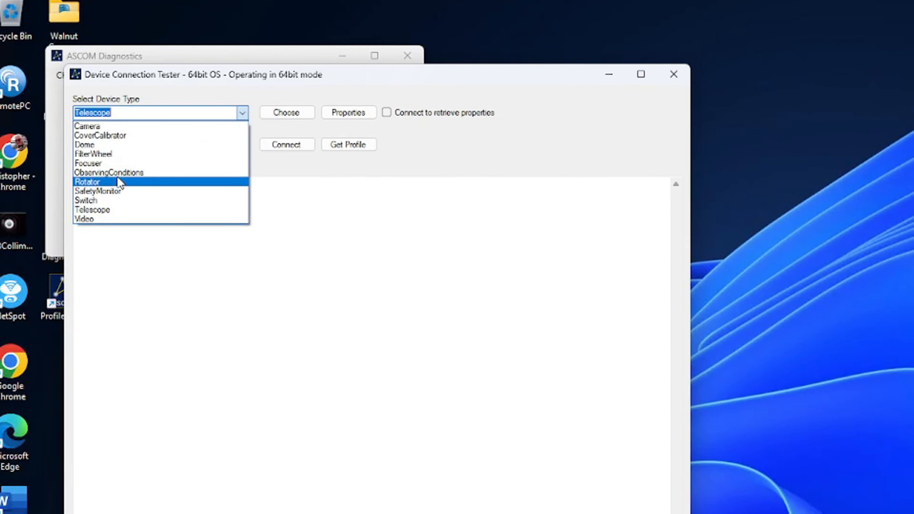
left_click(125, 172)
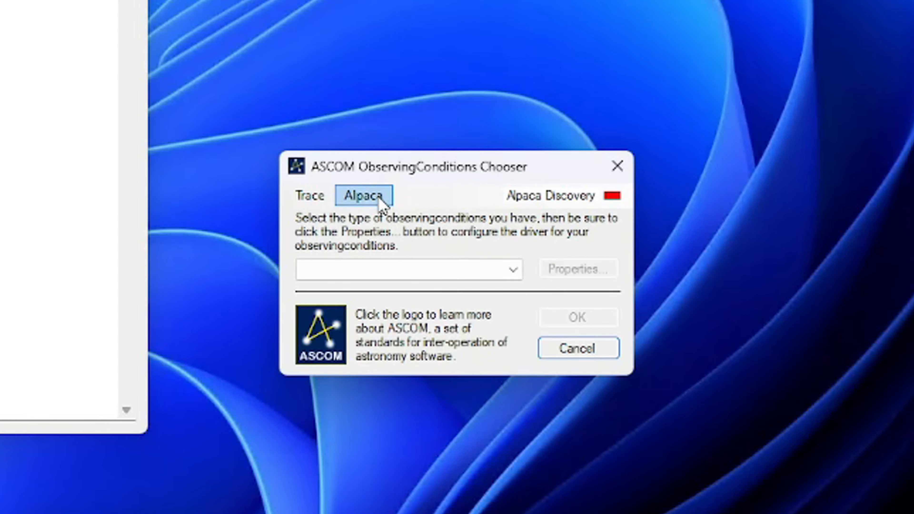
Step: Create the DSPR Weather Alpaca driver and open its configuration settings
left_click(613, 323)
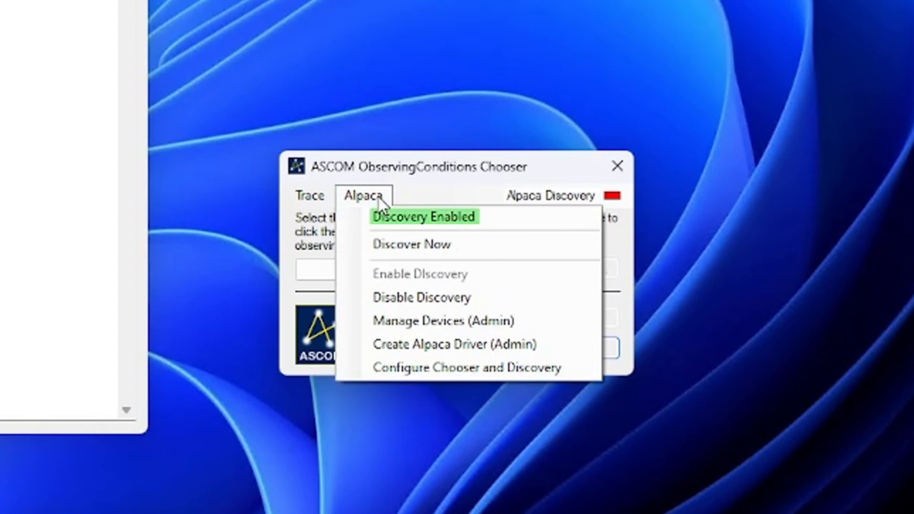
left_click(441, 344)
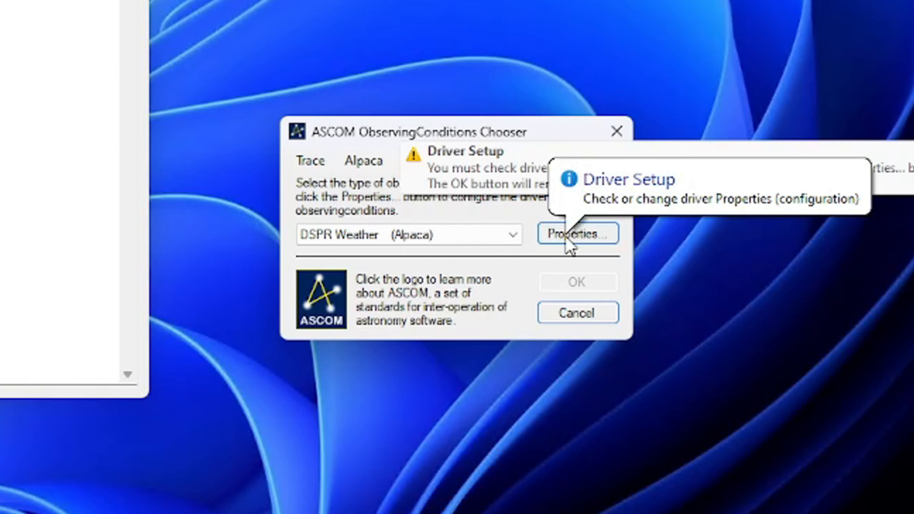
left_click(566, 239)
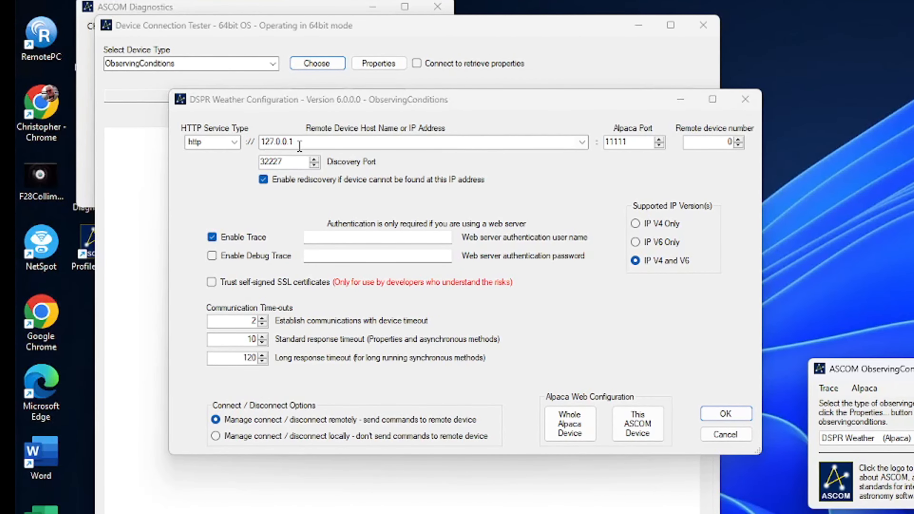
Step: Change DSPR Weather's remote host from 127.0.0.1 to 192.168.1.2 and turn off tracing
double_click(298, 142)
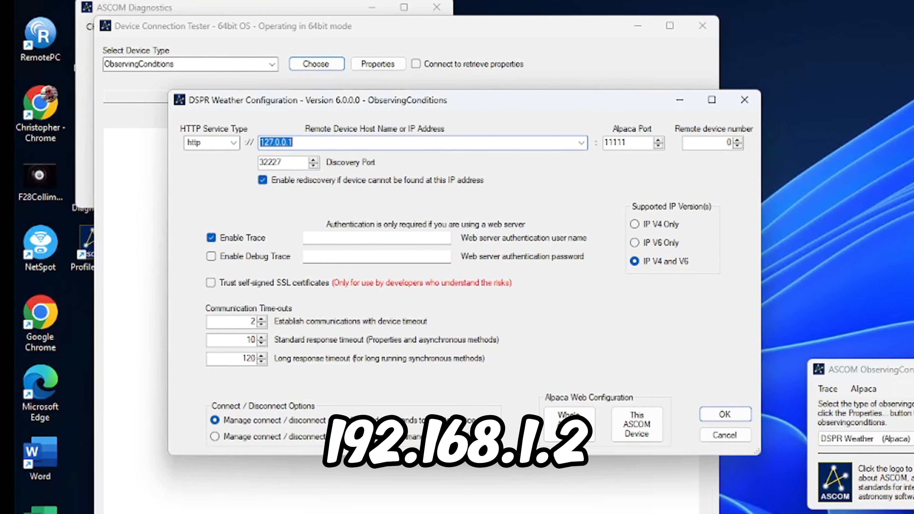
type("192")
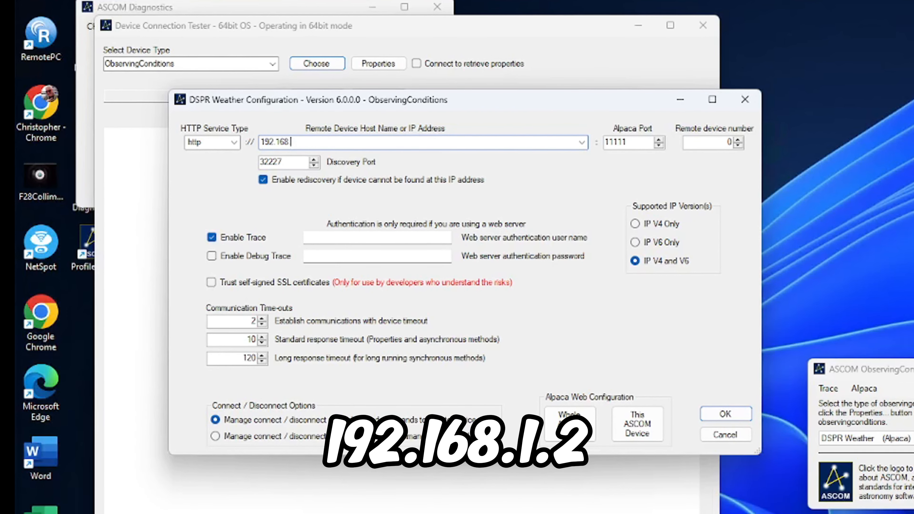
type(".168.1.")
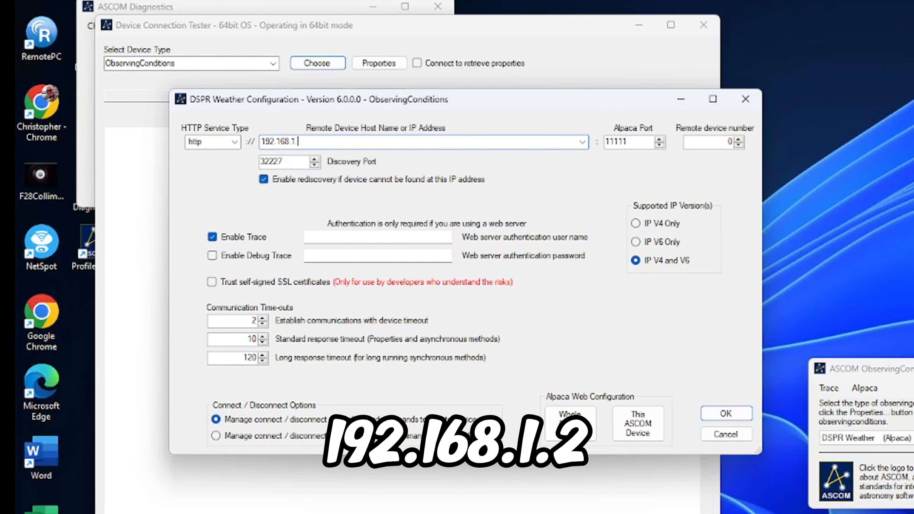
type("2")
left_click(213, 237)
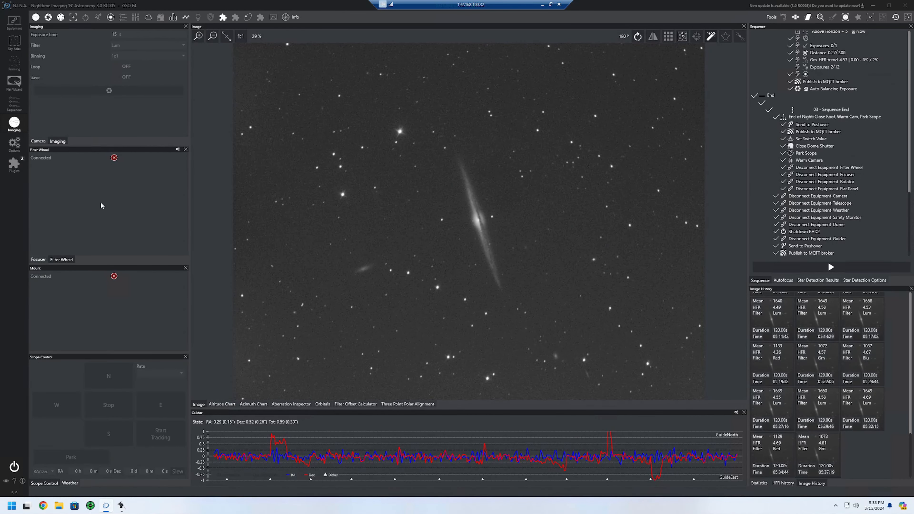
Step: In N.I.N.A.'s equipment settings, keep Serenity Weather as the weather device
left_click(16, 23)
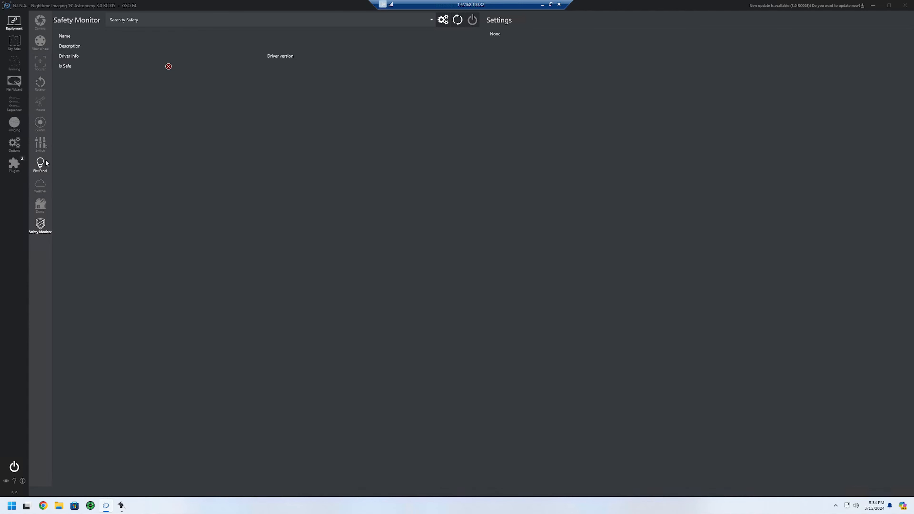
left_click(44, 186)
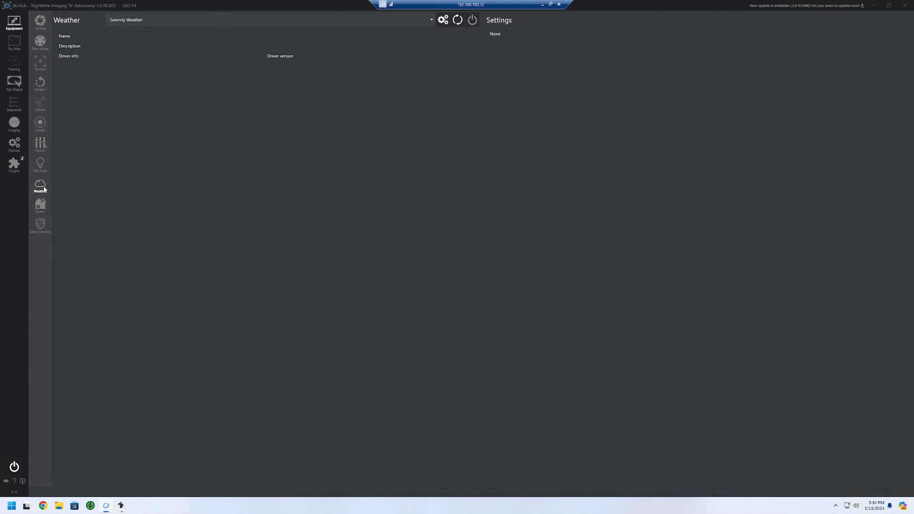
left_click(432, 21)
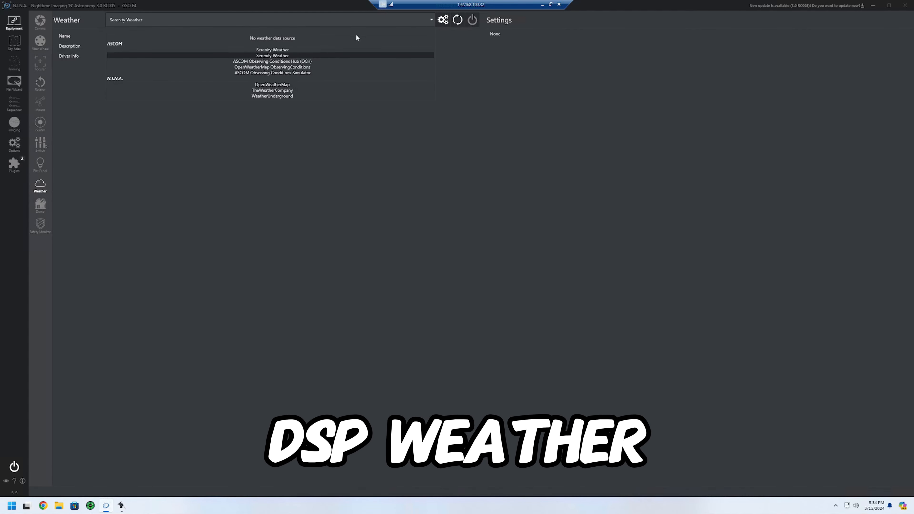
left_click(287, 55)
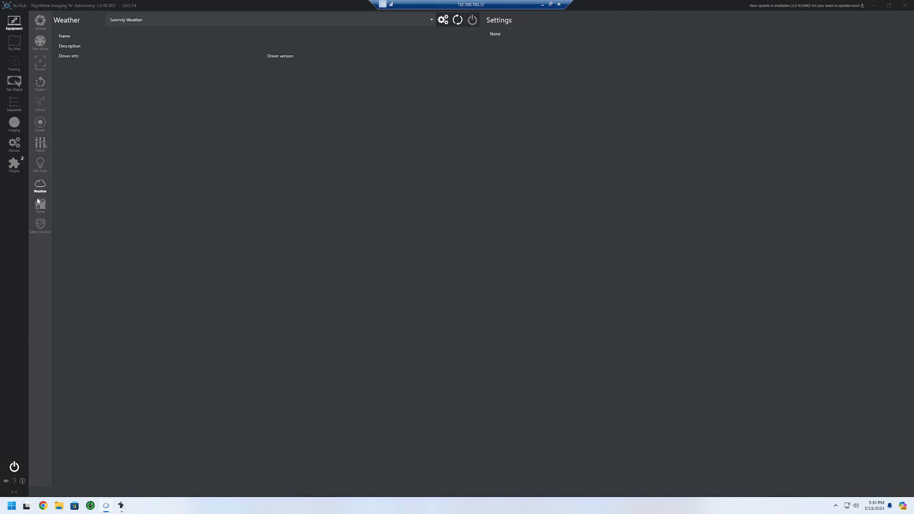
Step: Keep Serenity Safety as the safety monitor device
left_click(40, 224)
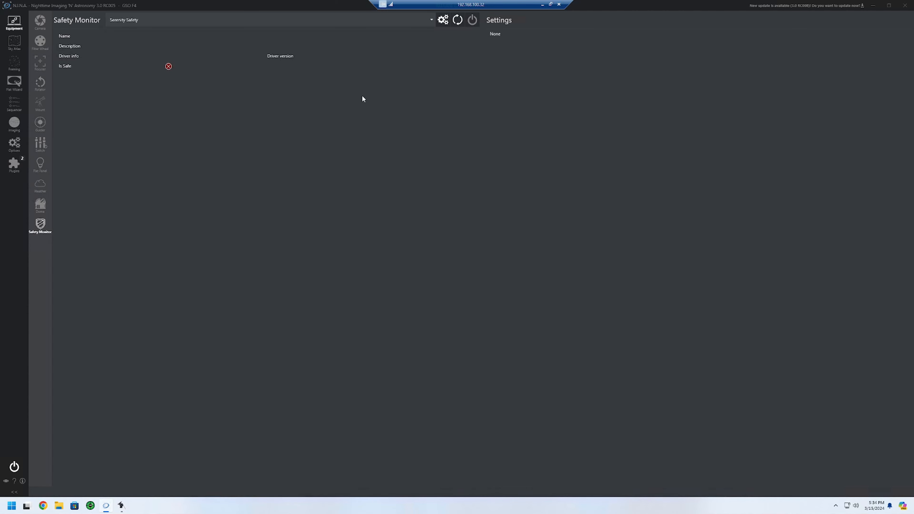
left_click(433, 22)
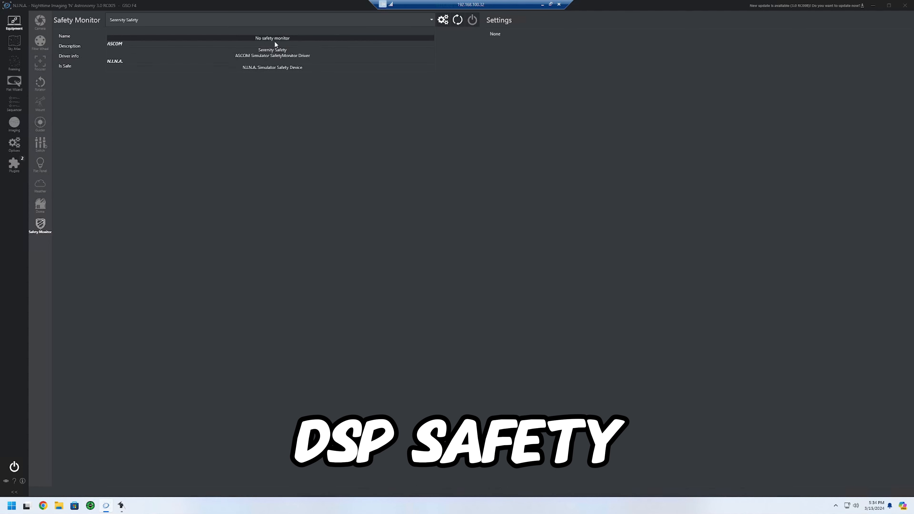
left_click(274, 51)
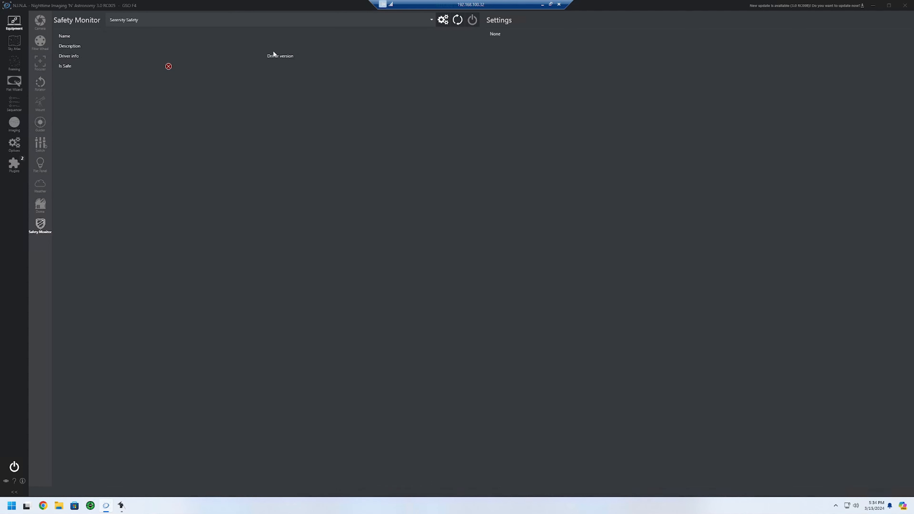